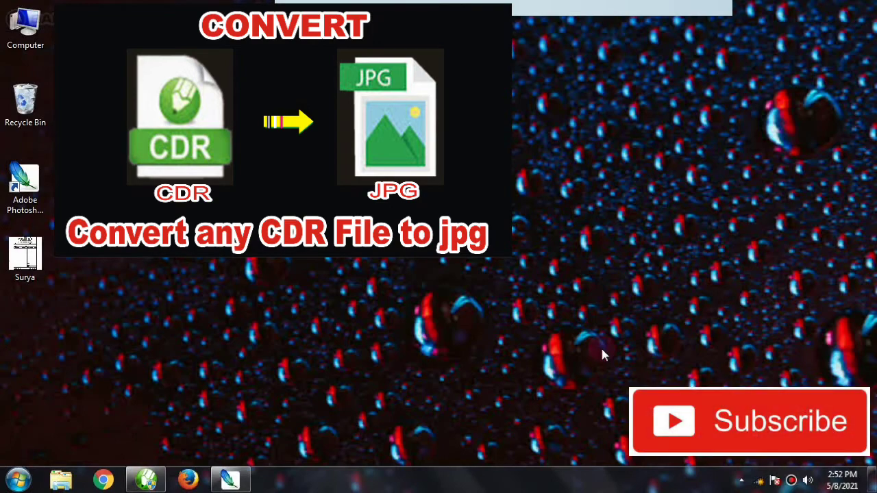
# Step: Switch to CorelDRAW and delete the blue rectangle and the purple ellipse lying beside the page
pyautogui.click(146, 482)
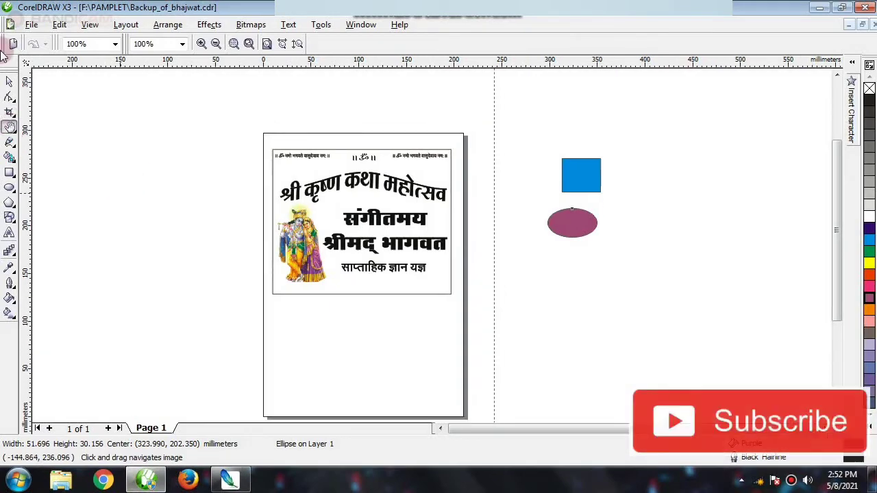
pyautogui.click(9, 81)
pyautogui.moveTo(677, 129); pyautogui.dragTo(539, 271)
pyautogui.press('Delete')
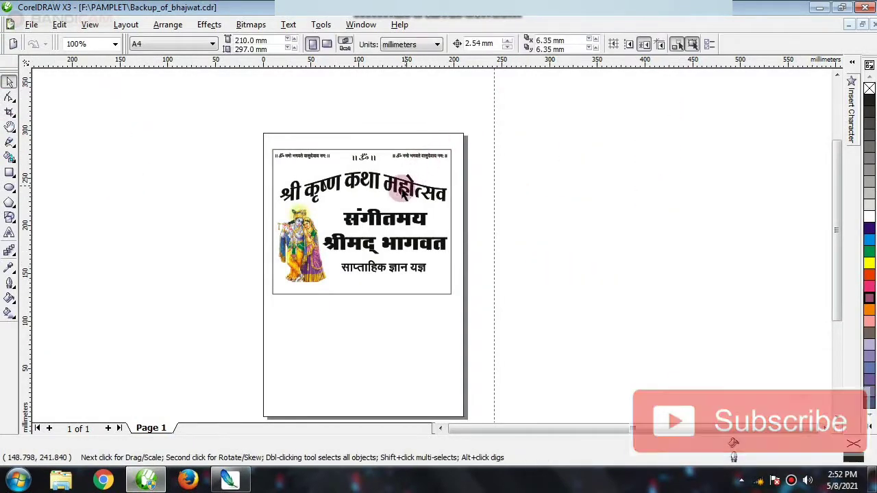
pyautogui.click(386, 197)
pyautogui.scroll(2, 435, 250)
pyautogui.scroll(-3, 436, 250)
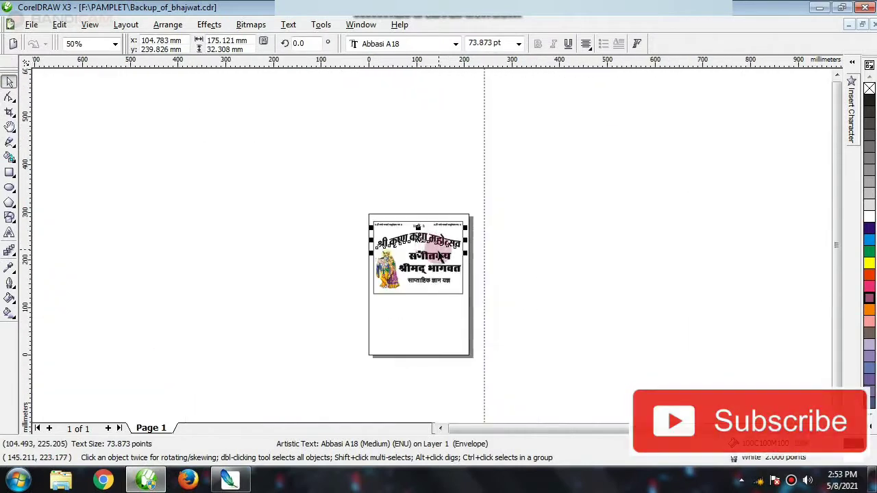
pyautogui.scroll(1, 436, 250)
pyautogui.click(10, 127)
pyautogui.click(9, 82)
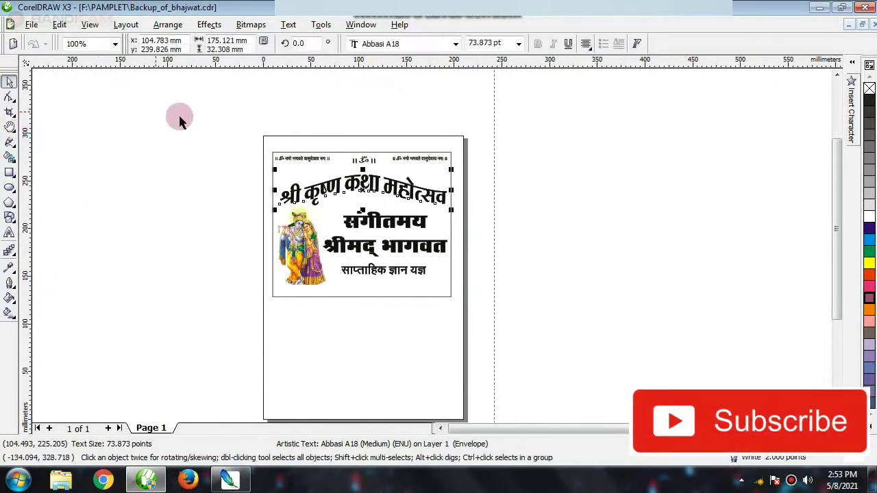
pyautogui.moveTo(184, 113); pyautogui.dragTo(525, 336)
pyautogui.click(413, 277)
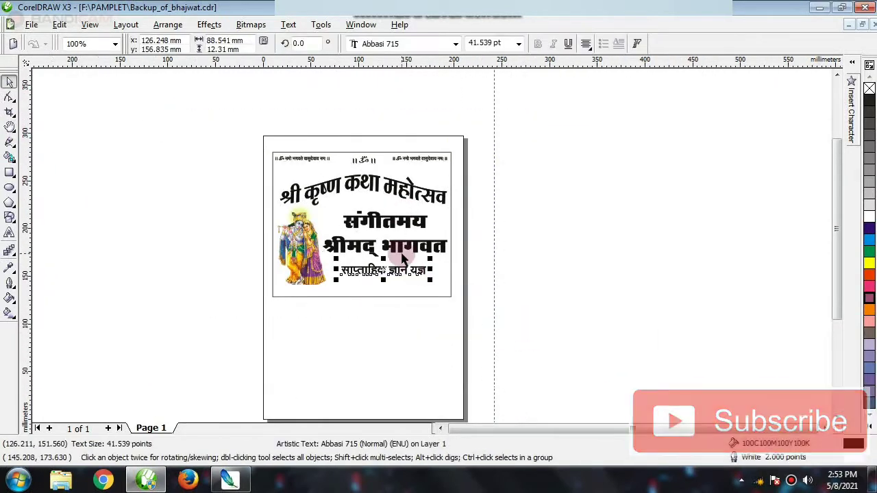
pyautogui.click(504, 200)
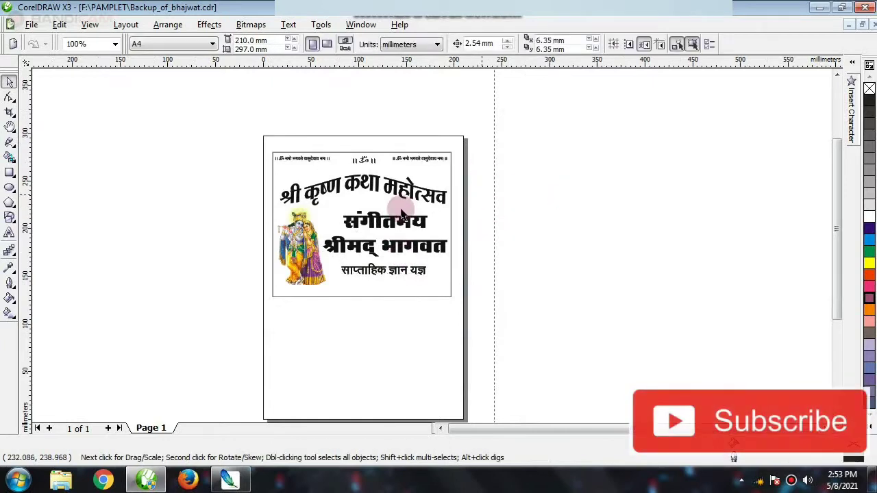
pyautogui.moveTo(176, 110); pyautogui.dragTo(576, 343)
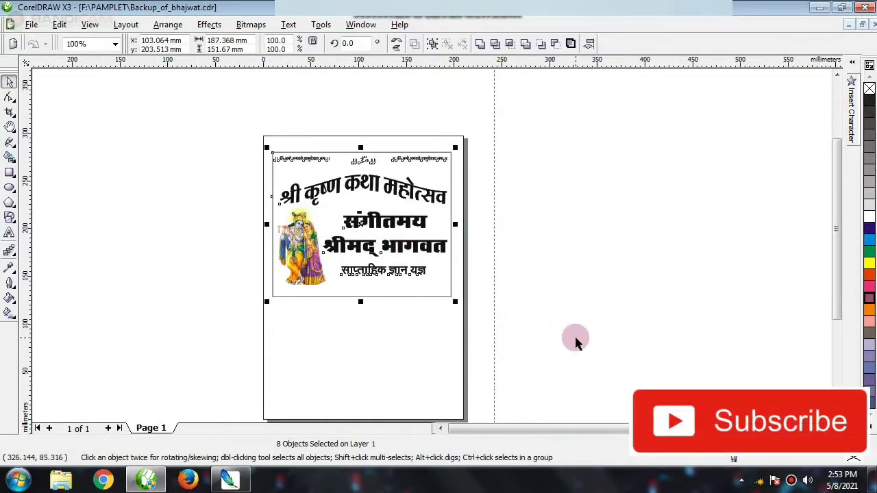
pyautogui.click(576, 342)
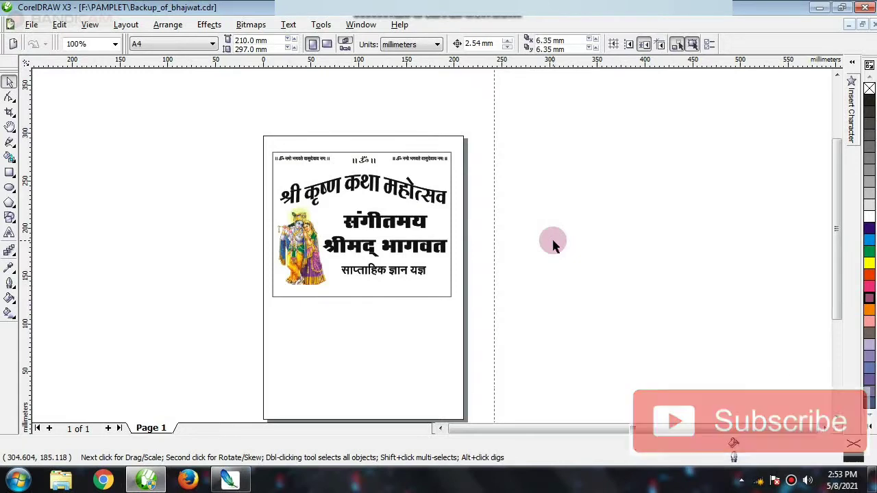
# Step: Shorten the border rectangle around the artwork to about 148 mm high by raising its lower edge
pyautogui.click(358, 298)
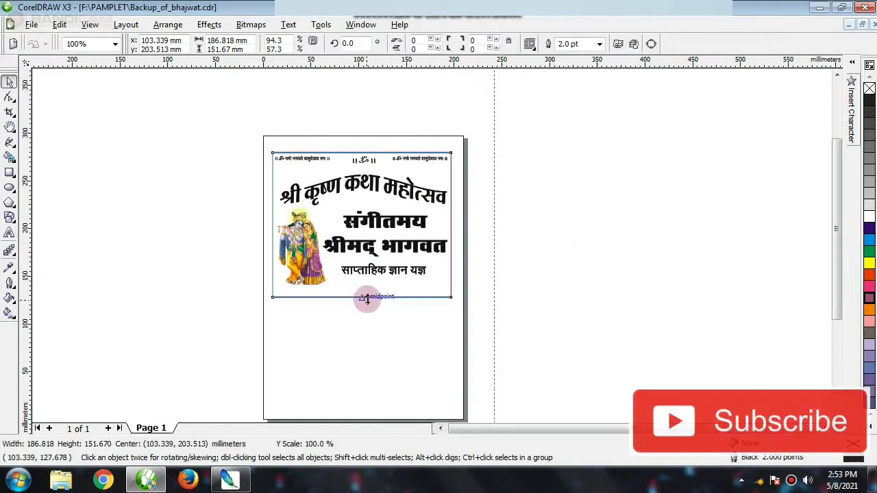
pyautogui.moveTo(366, 299); pyautogui.dragTo(365, 291)
pyautogui.click(384, 333)
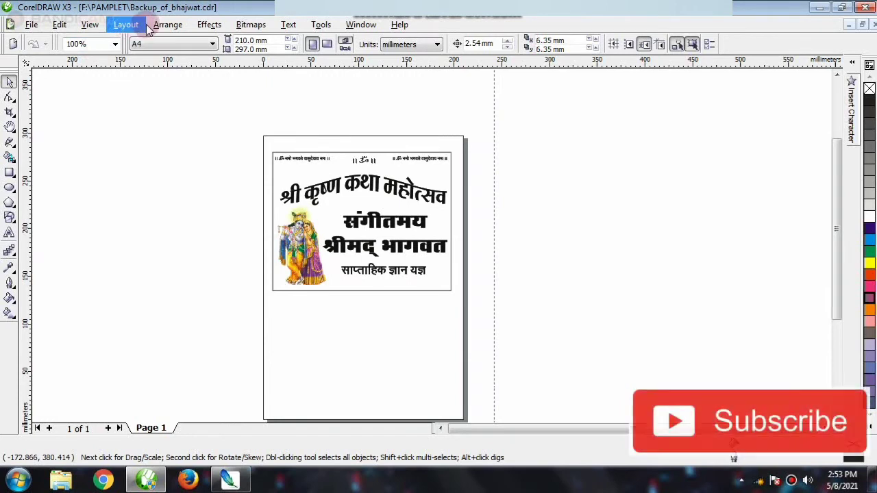
pyautogui.moveTo(188, 117); pyautogui.dragTo(557, 335)
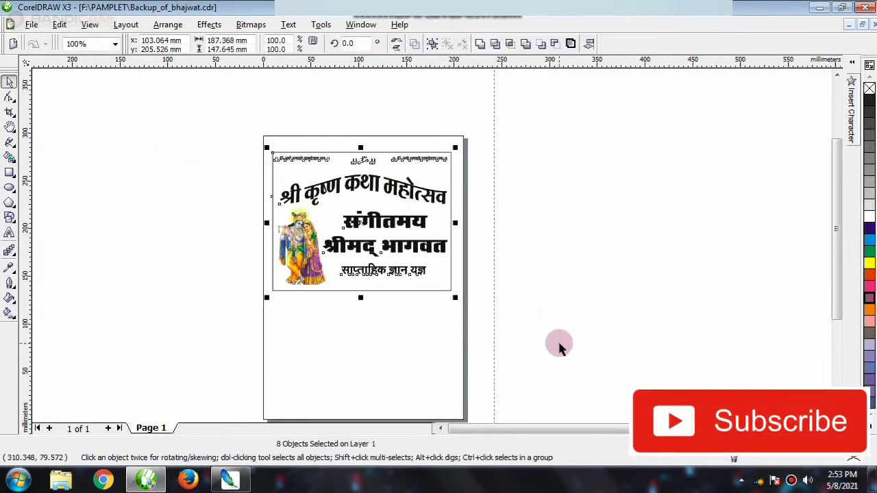
pyautogui.press('Escape')
pyautogui.click(10, 126)
pyautogui.moveTo(151, 237); pyautogui.dragTo(134, 224)
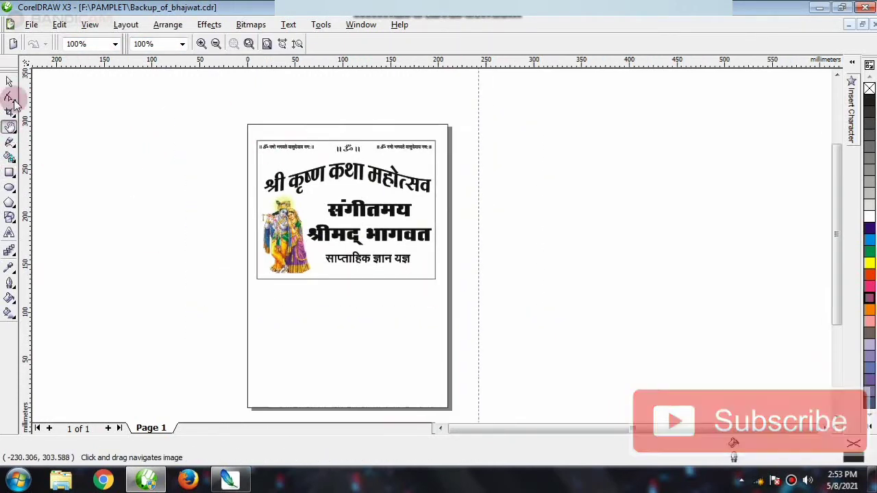
pyautogui.click(10, 82)
pyautogui.moveTo(162, 113); pyautogui.dragTo(531, 340)
pyautogui.scroll(-1, 334, 156)
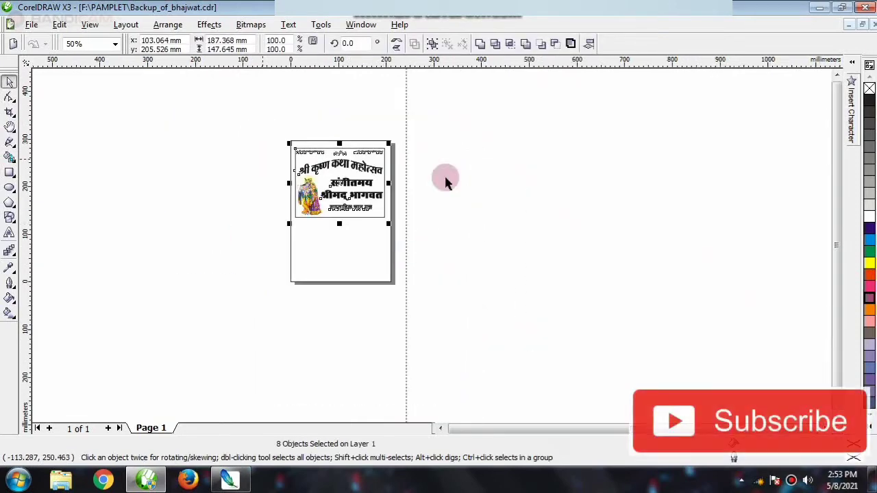
pyautogui.click(261, 103)
pyautogui.moveTo(260, 103); pyautogui.dragTo(509, 251)
pyautogui.click(98, 102)
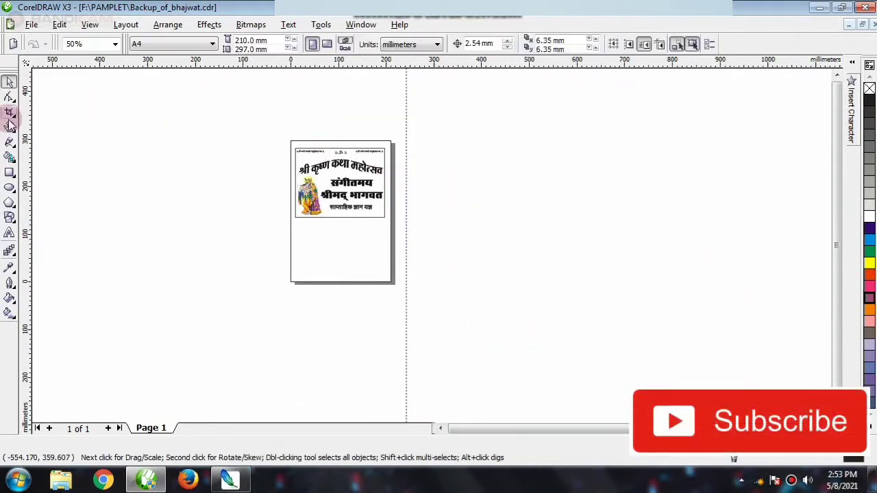
pyautogui.click(9, 126)
pyautogui.moveTo(215, 204); pyautogui.dragTo(172, 215)
pyautogui.click(9, 81)
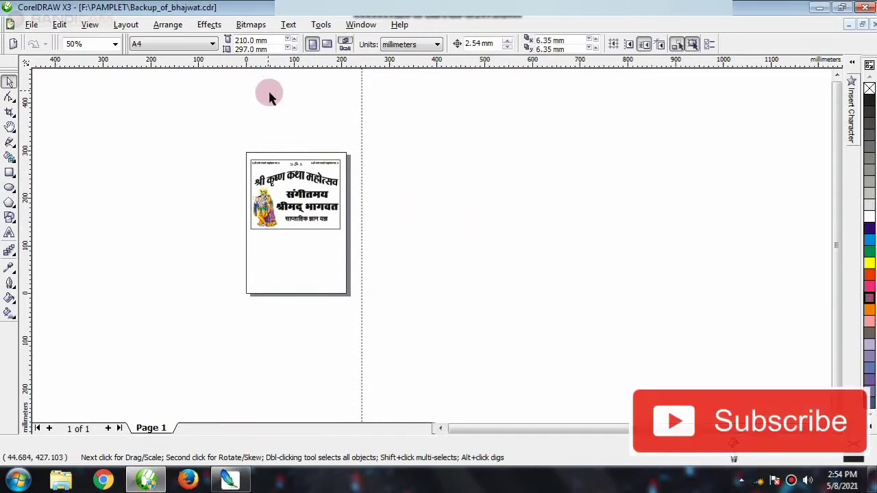
pyautogui.click(284, 153)
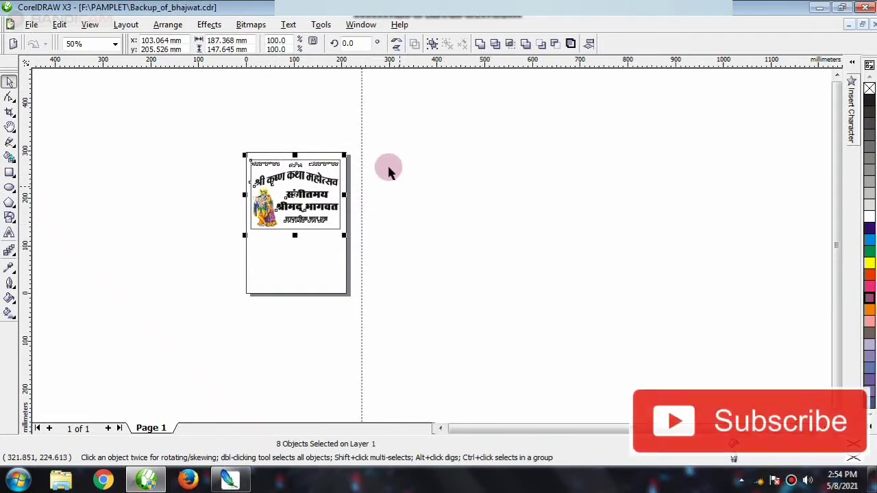
pyautogui.click(412, 177)
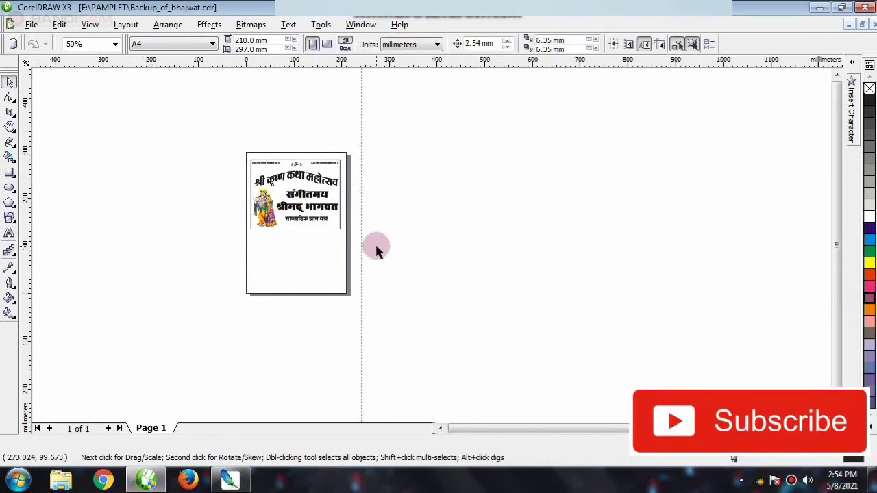
pyautogui.moveTo(216, 133); pyautogui.dragTo(403, 272)
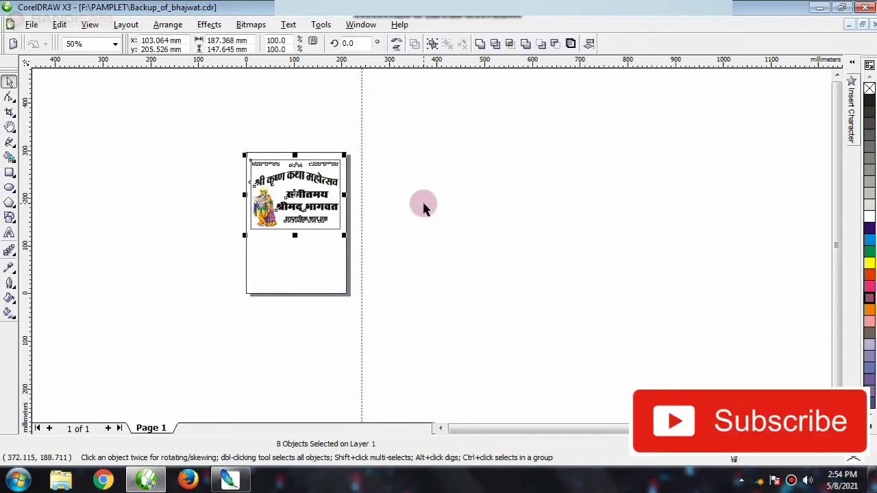
pyautogui.click(38, 29)
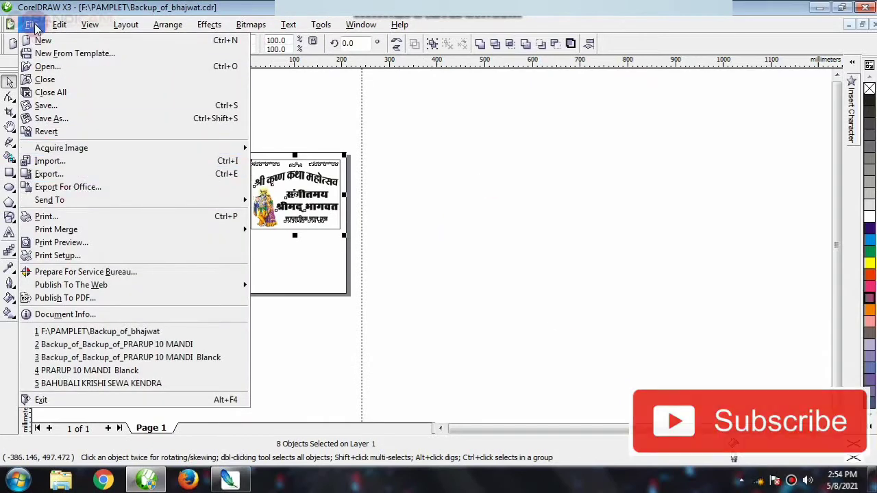
pyautogui.click(50, 174)
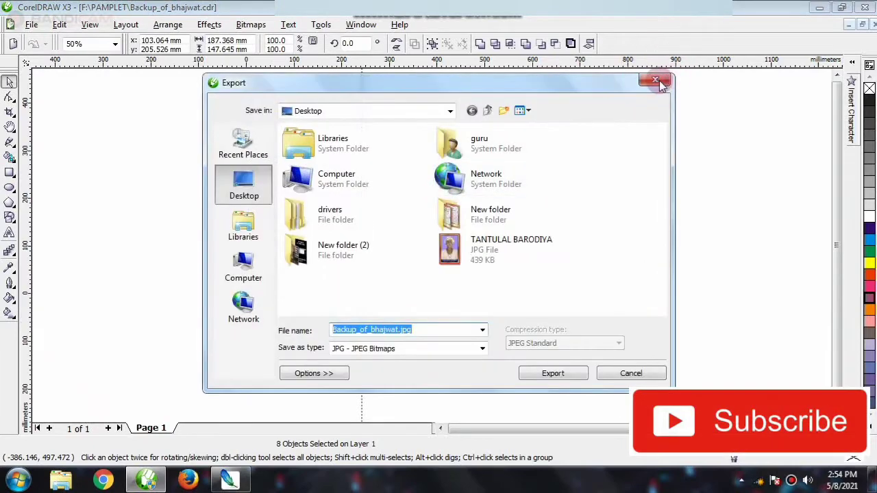
pyautogui.click(655, 80)
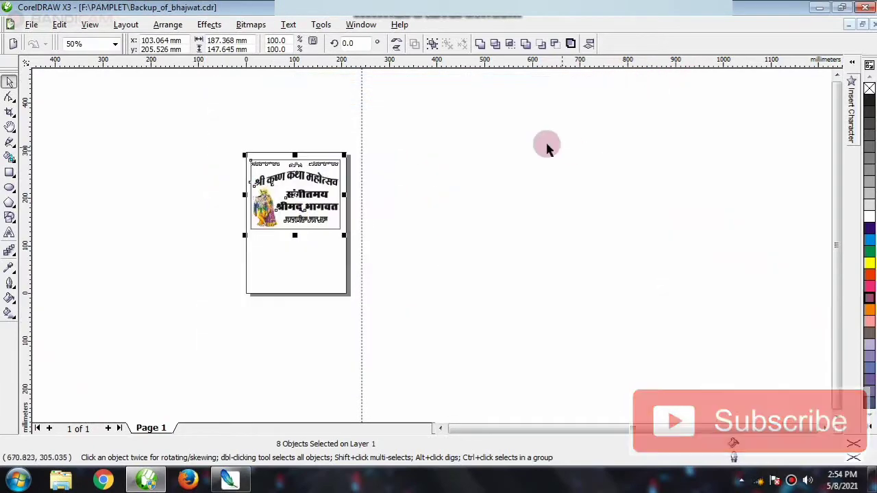
pyautogui.click(541, 140)
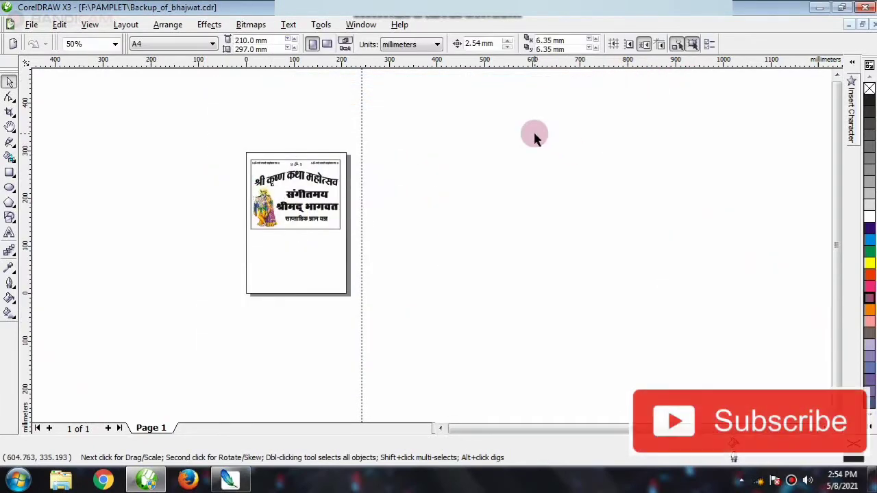
# Step: Export the drawing to the Desktop as a JPEG bitmap named Aamantran
pyautogui.hotkey('ctrl', 'e')
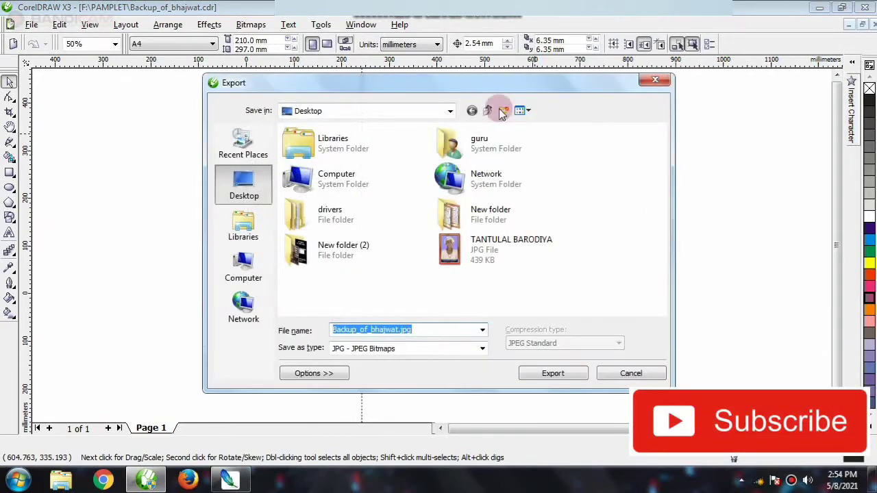
pyautogui.moveTo(507, 86); pyautogui.dragTo(467, 77)
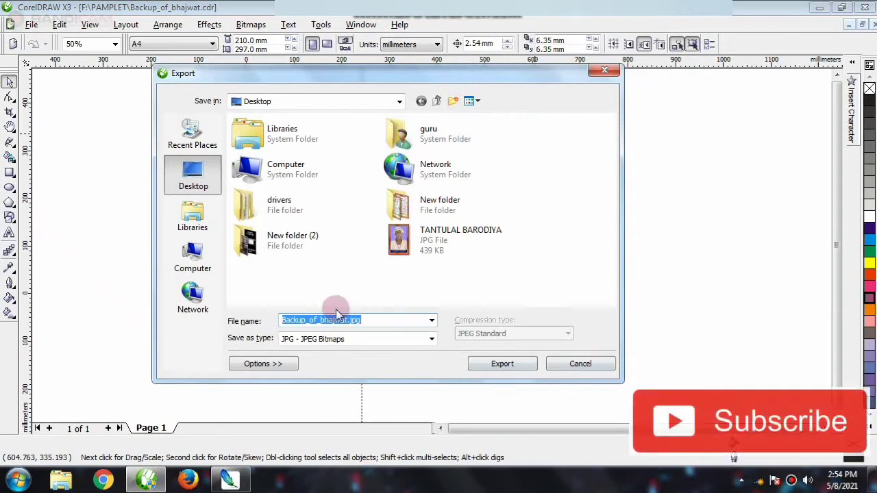
pyautogui.moveTo(386, 74); pyautogui.dragTo(499, 65)
pyautogui.click(503, 308)
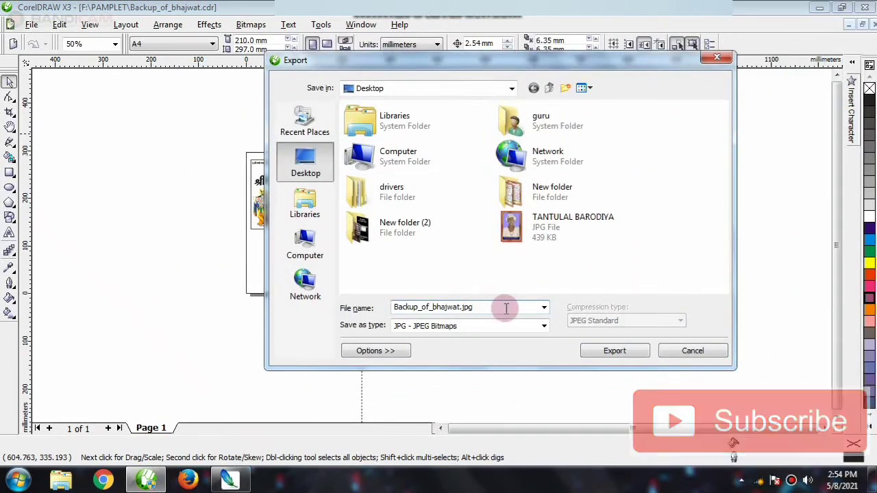
pyautogui.moveTo(503, 309); pyautogui.dragTo(349, 307)
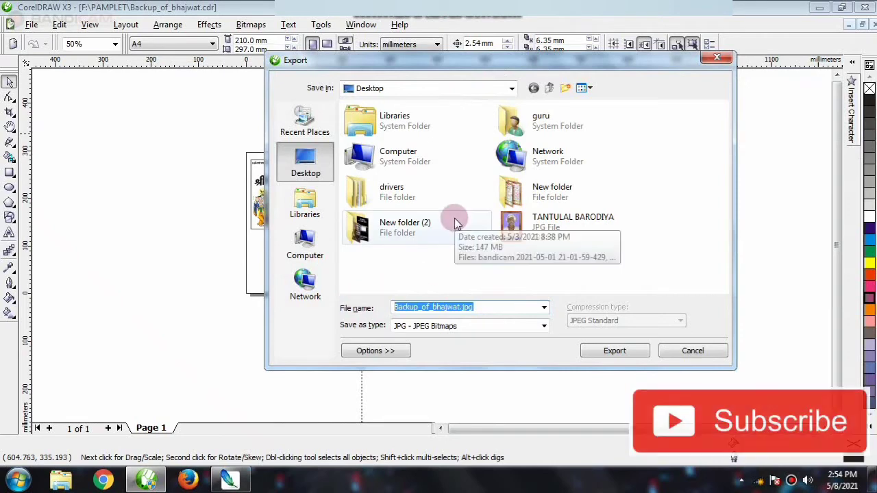
pyautogui.press('BackSpace')
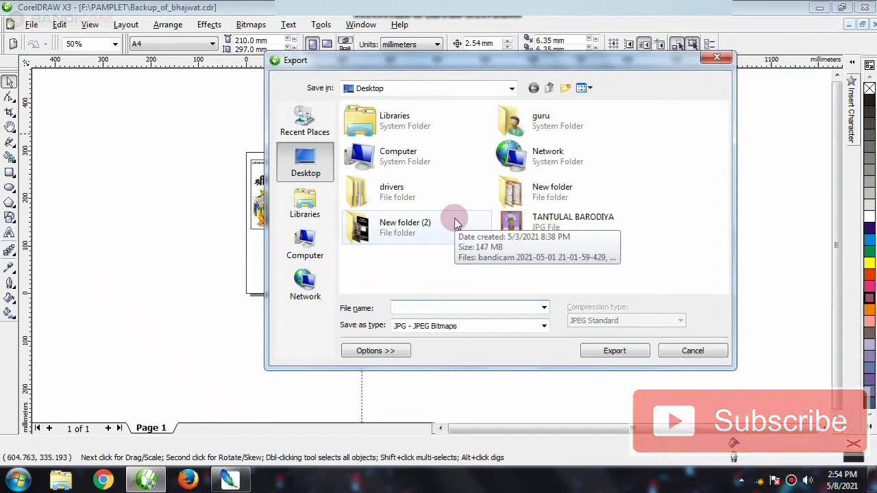
pyautogui.write('Aaman')
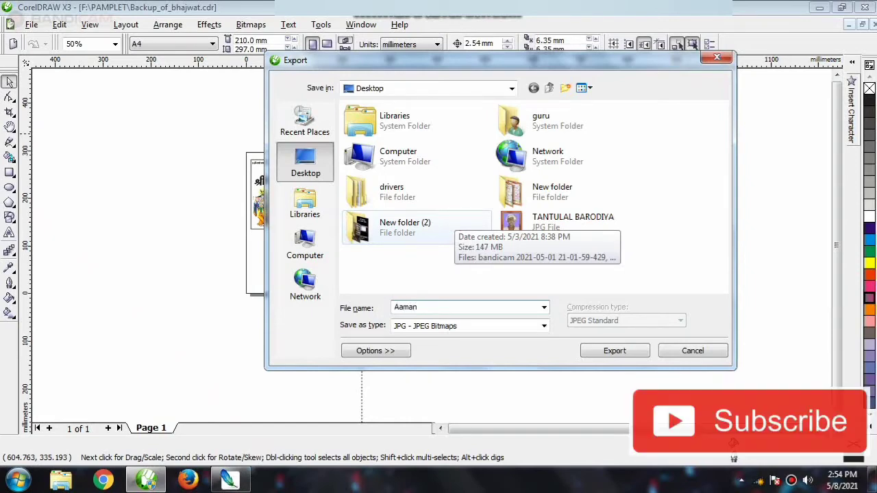
pyautogui.write('tran')
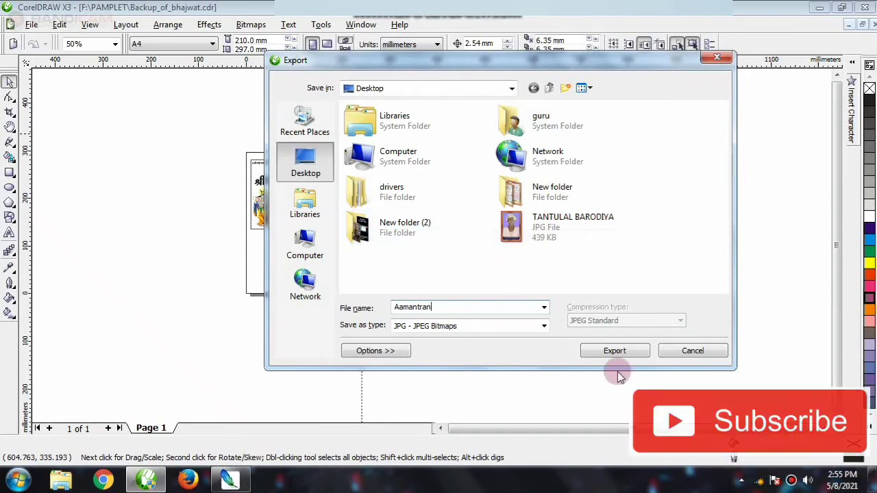
pyautogui.click(624, 350)
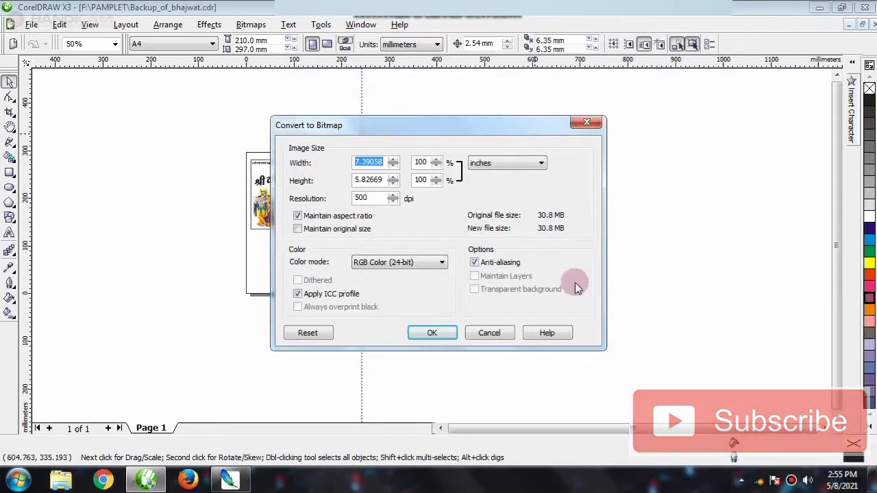
# Step: Set the exported bitmap's width to 8 inches and its resolution to 600 dpi
pyautogui.moveTo(465, 124); pyautogui.dragTo(523, 125)
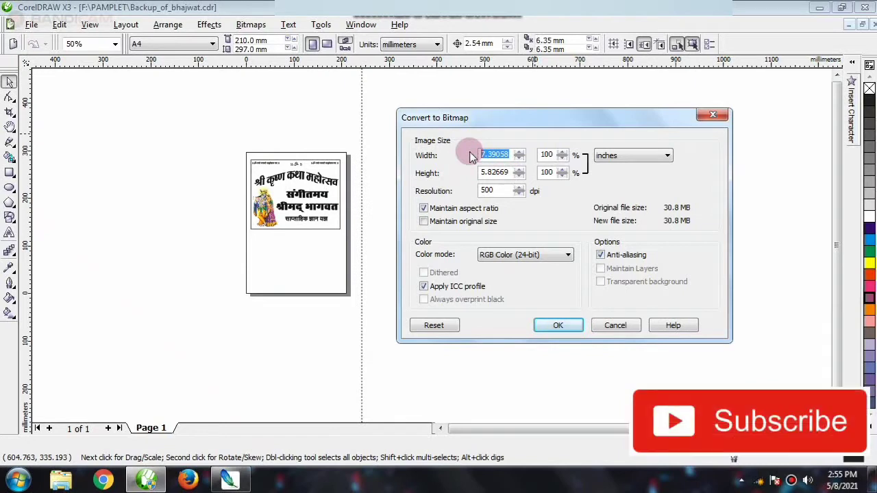
pyautogui.write('8')
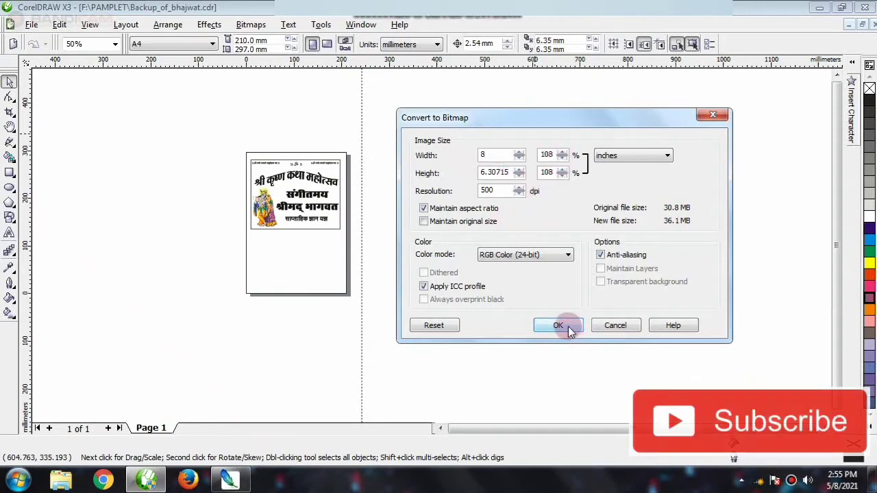
pyautogui.moveTo(507, 191); pyautogui.dragTo(460, 192)
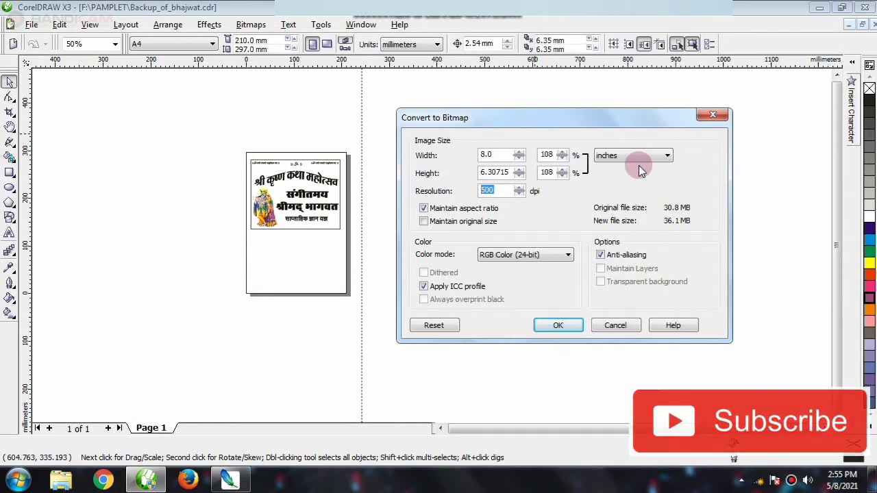
pyautogui.write('6')
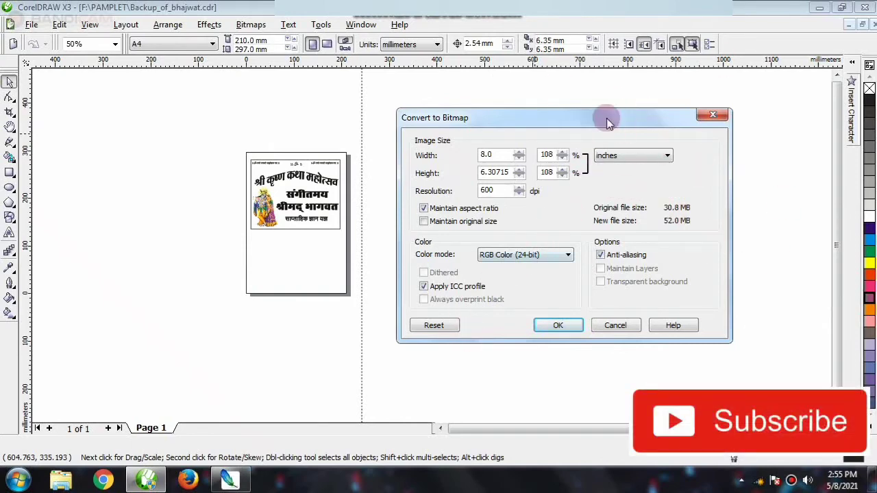
pyautogui.moveTo(582, 121); pyautogui.dragTo(512, 85)
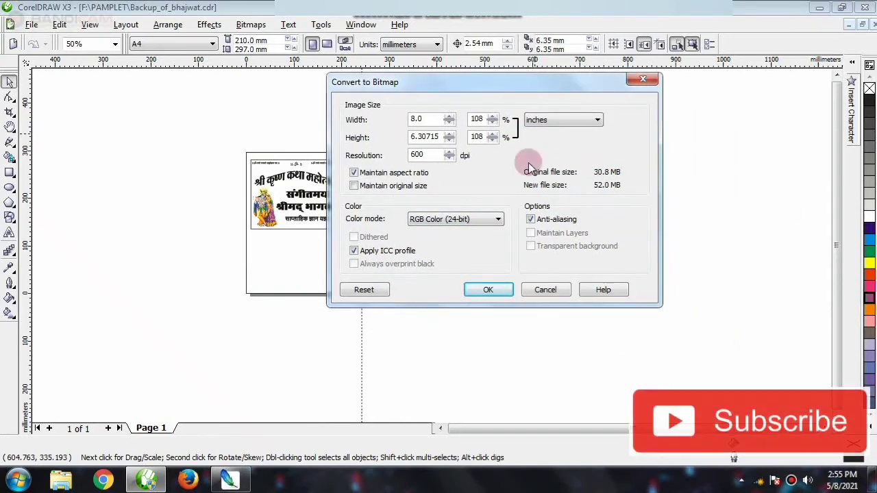
# Step: Accept the bitmap settings and complete the JPEG export with Standard (4:2:2) sub format, compression 10 and smoothing 10
pyautogui.click(497, 290)
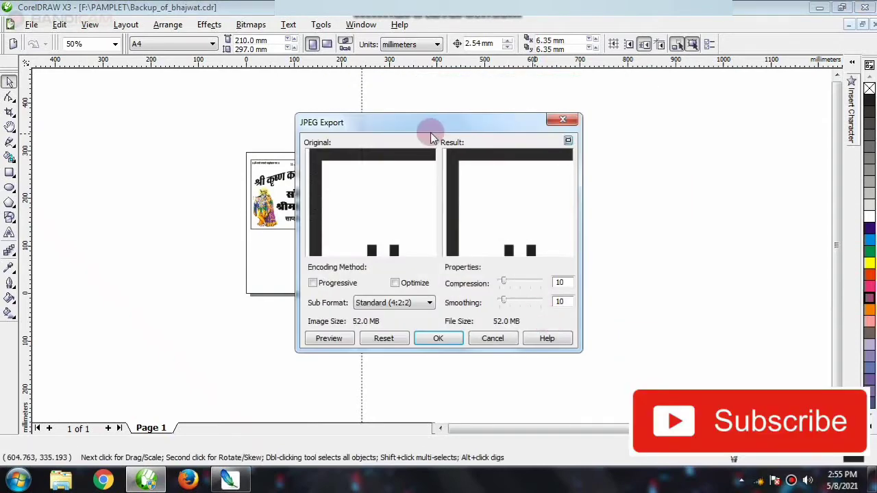
pyautogui.moveTo(425, 123); pyautogui.dragTo(490, 72)
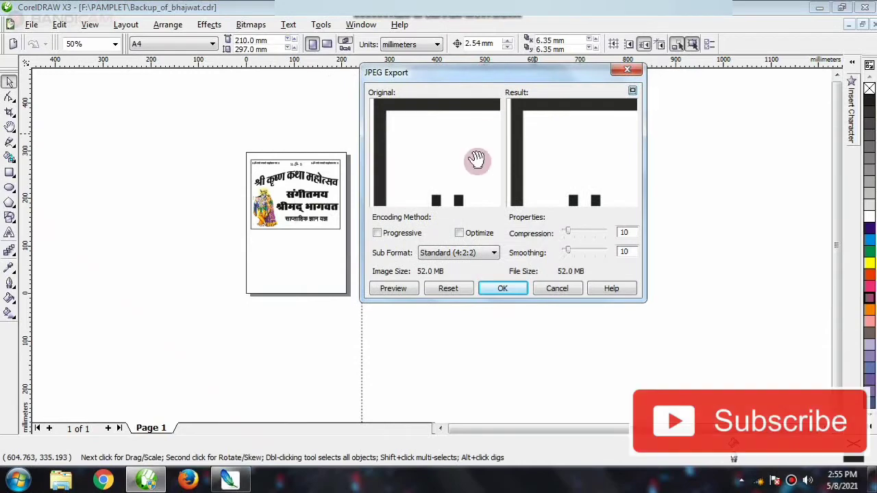
pyautogui.click(505, 289)
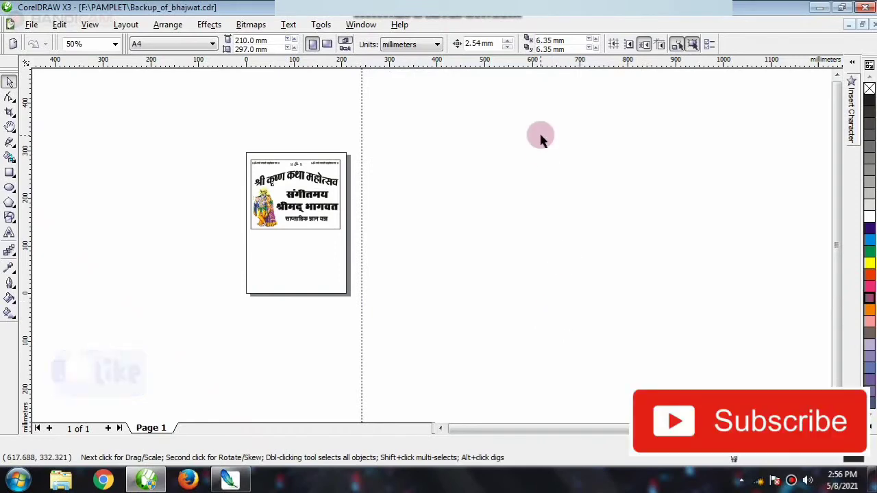
# Step: Switch to the desktop, move the Aamantran image to an empty area and check it in Windows Photo Viewer
pyautogui.click(822, 8)
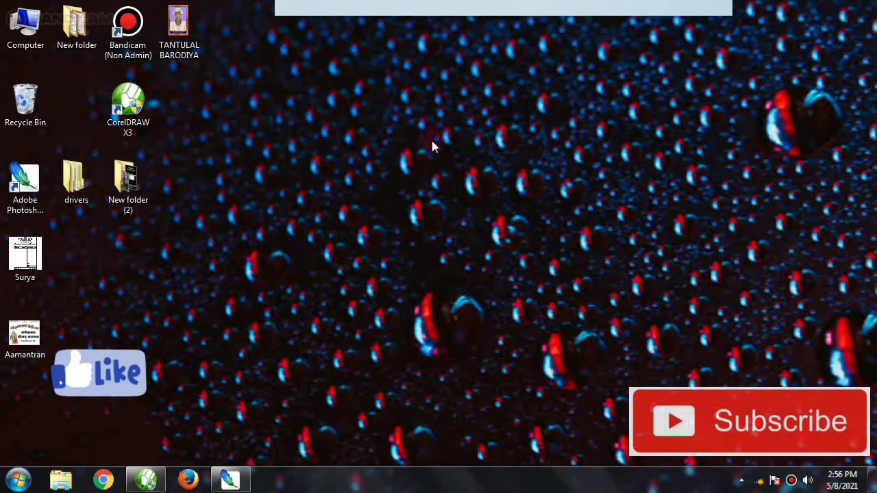
pyautogui.moveTo(24, 334); pyautogui.dragTo(290, 191)
pyautogui.rightClick(289, 192)
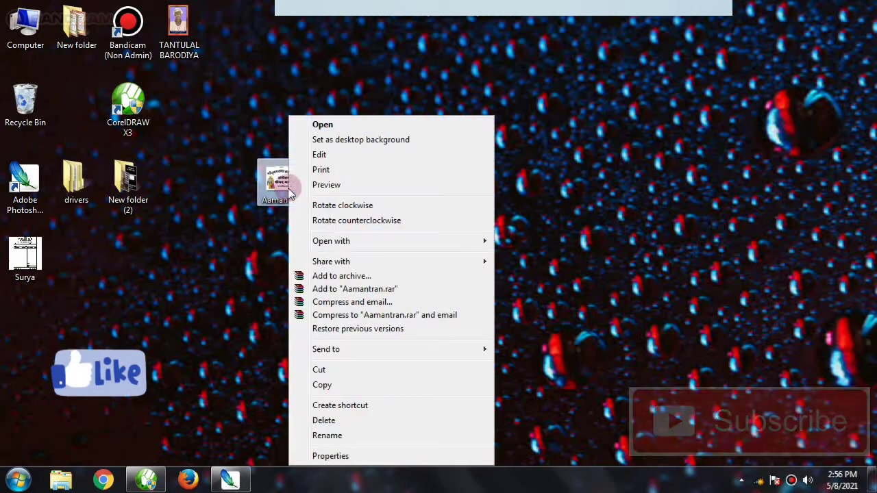
pyautogui.click(323, 185)
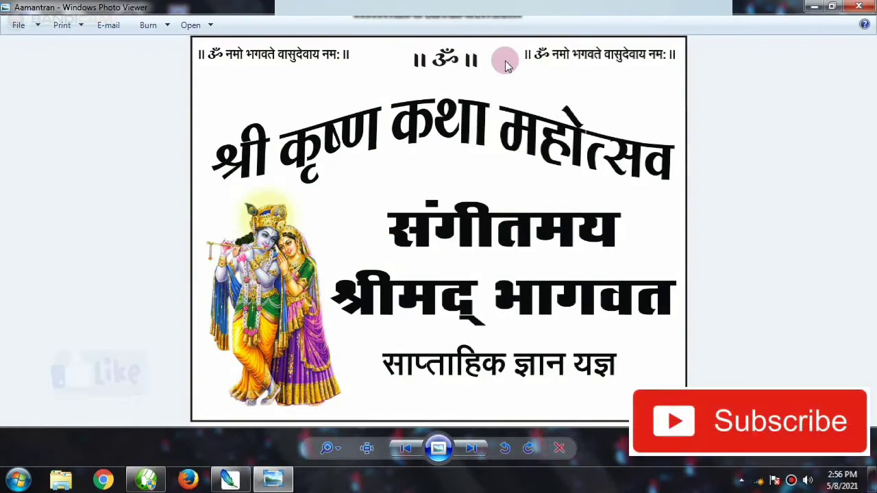
pyautogui.click(864, 6)
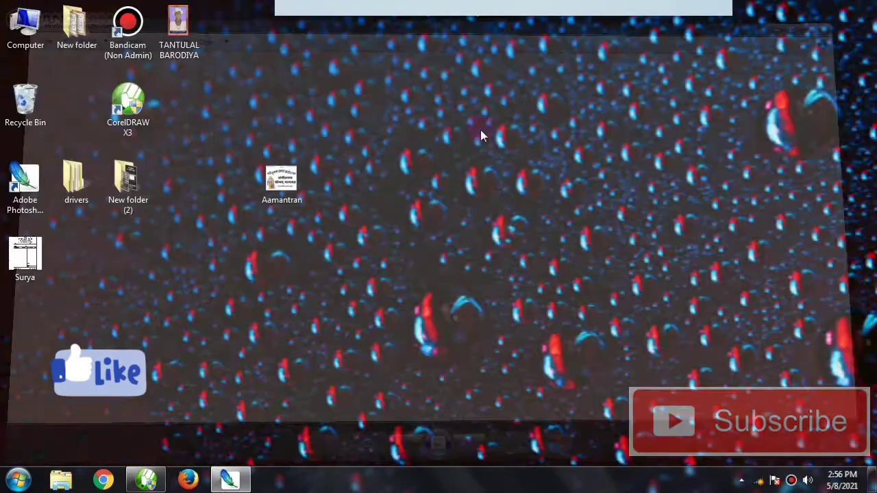
pyautogui.rightClick(402, 98)
pyautogui.click(442, 138)
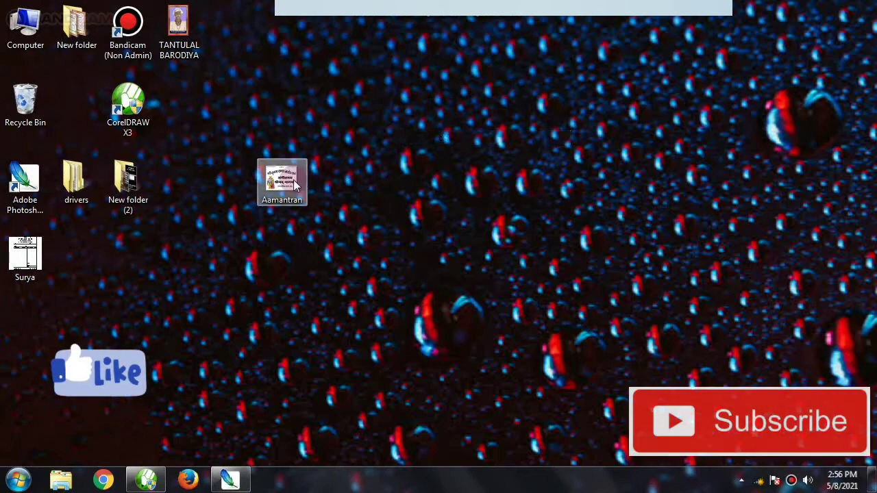
pyautogui.moveTo(288, 180); pyautogui.dragTo(424, 103)
pyautogui.rightClick(374, 77)
pyautogui.click(387, 113)
pyautogui.rightClick(315, 87)
pyautogui.click(356, 123)
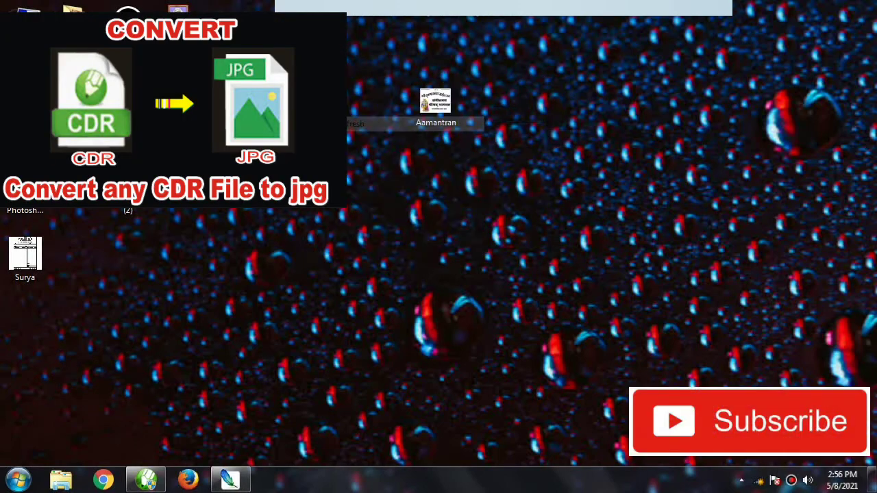
pyautogui.rightClick(315, 92)
pyautogui.rightClick(315, 108)
pyautogui.click(380, 144)
pyautogui.rightClick(315, 108)
pyautogui.click(354, 144)
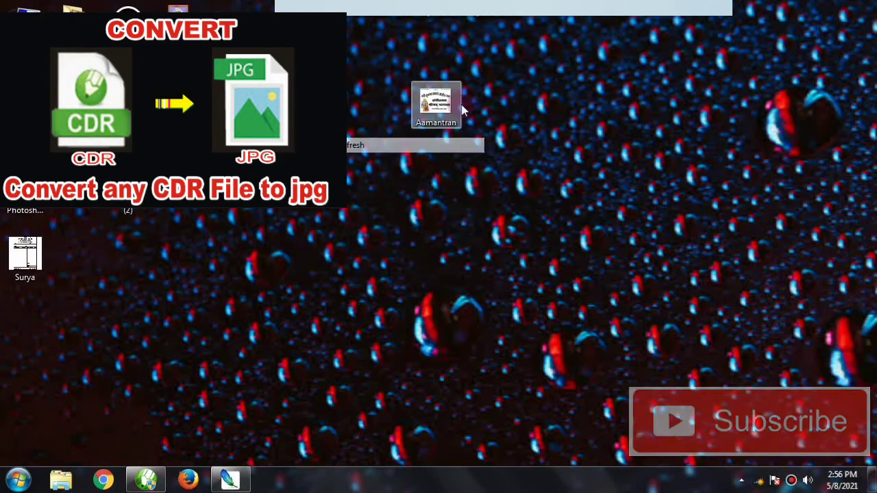
pyautogui.moveTo(448, 102); pyautogui.dragTo(440, 175)
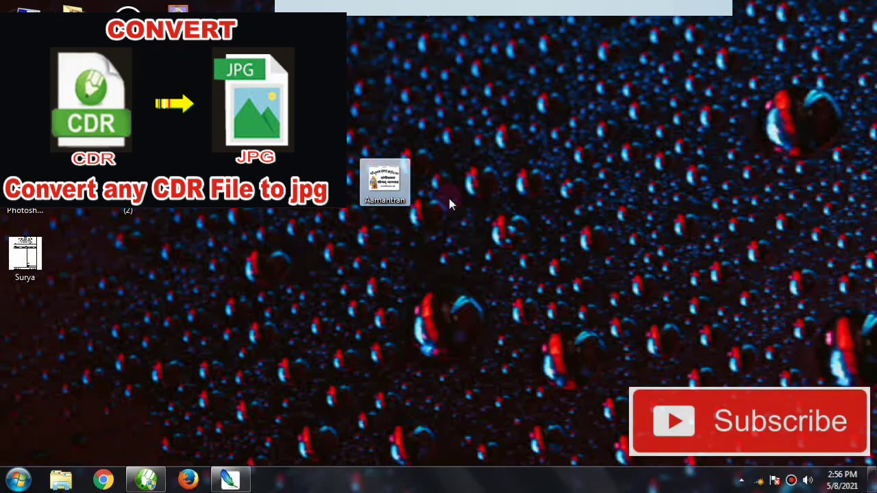